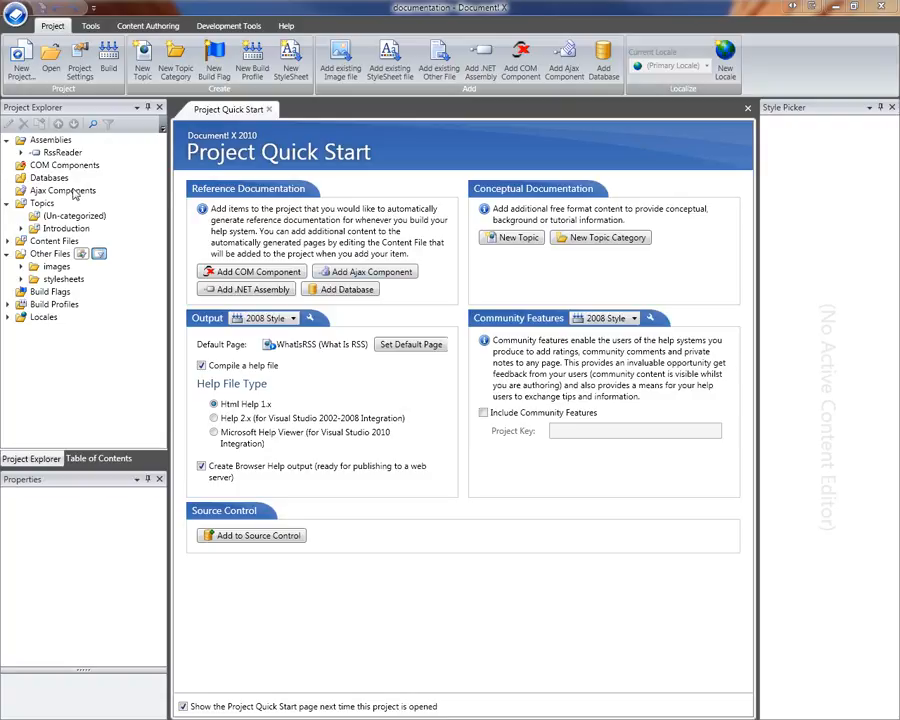
Expand Content Files in Project Explorer and select RssReader.dxc
left_click(8, 241)
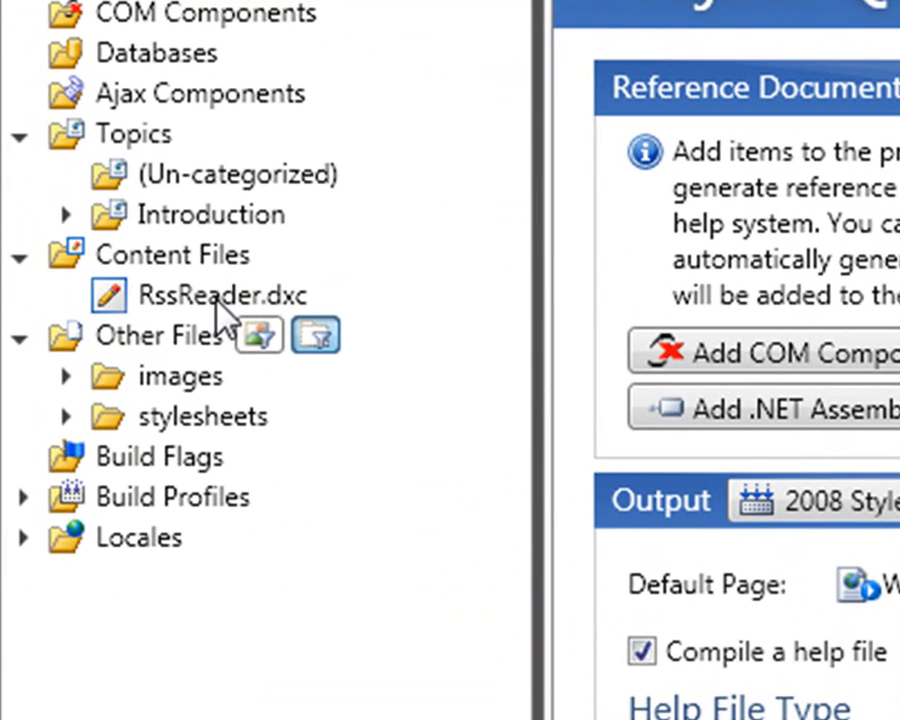
left_click(216, 303)
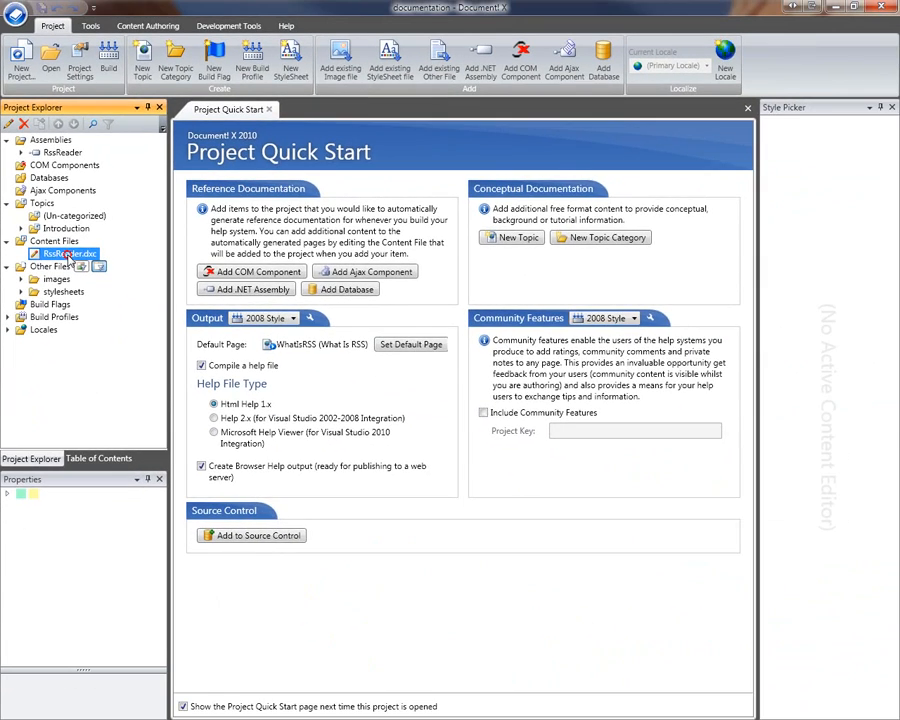
Open RssReader.dxc, widen the editor pane, and expand the RssReader namespace node
double_click(68, 256)
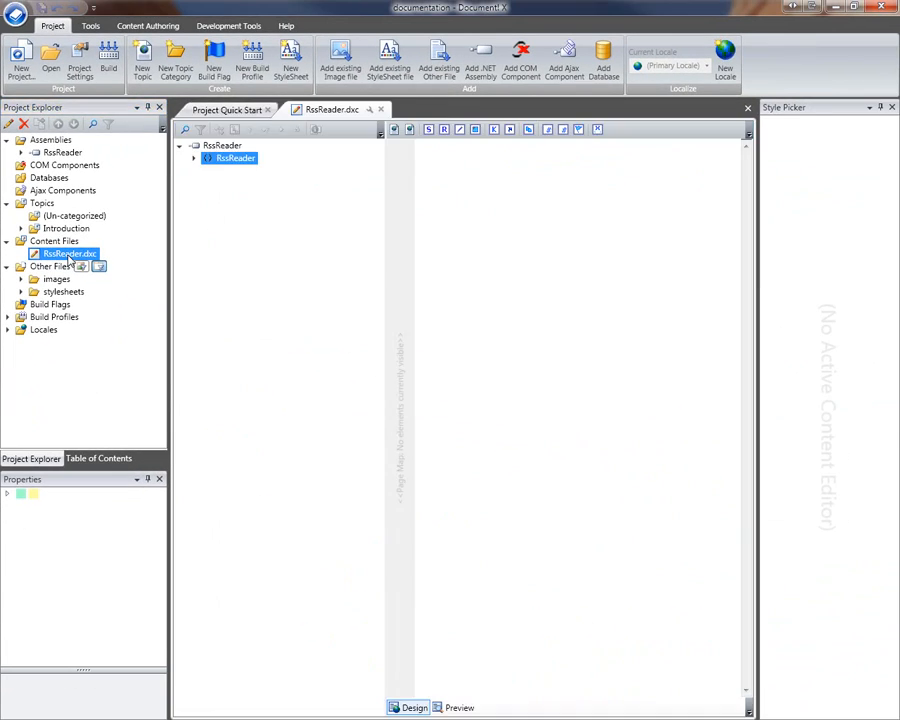
left_click_drag(384, 192, 341, 200)
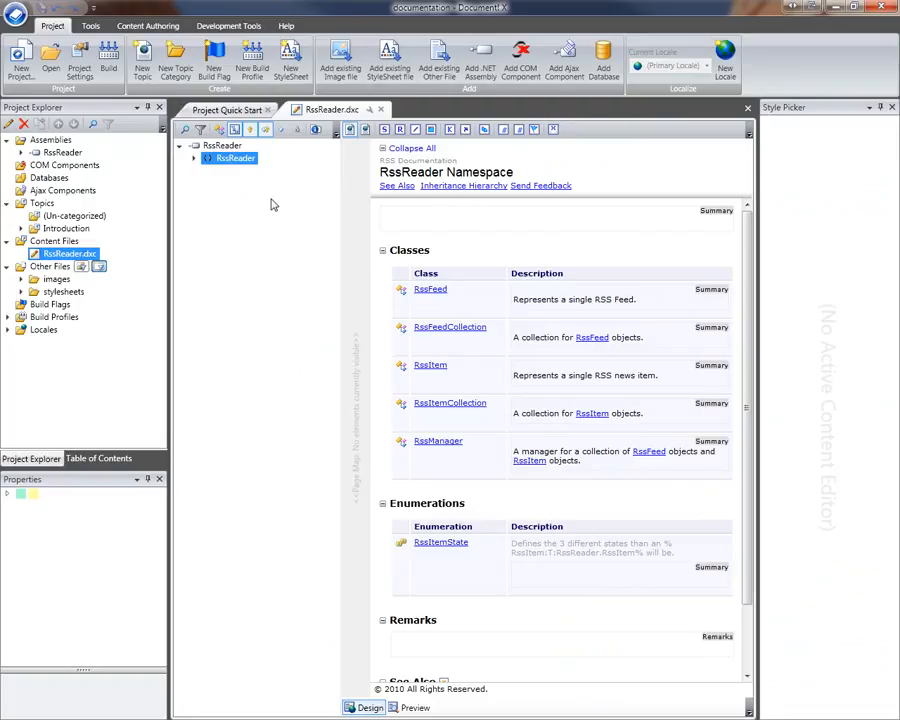
left_click(194, 160)
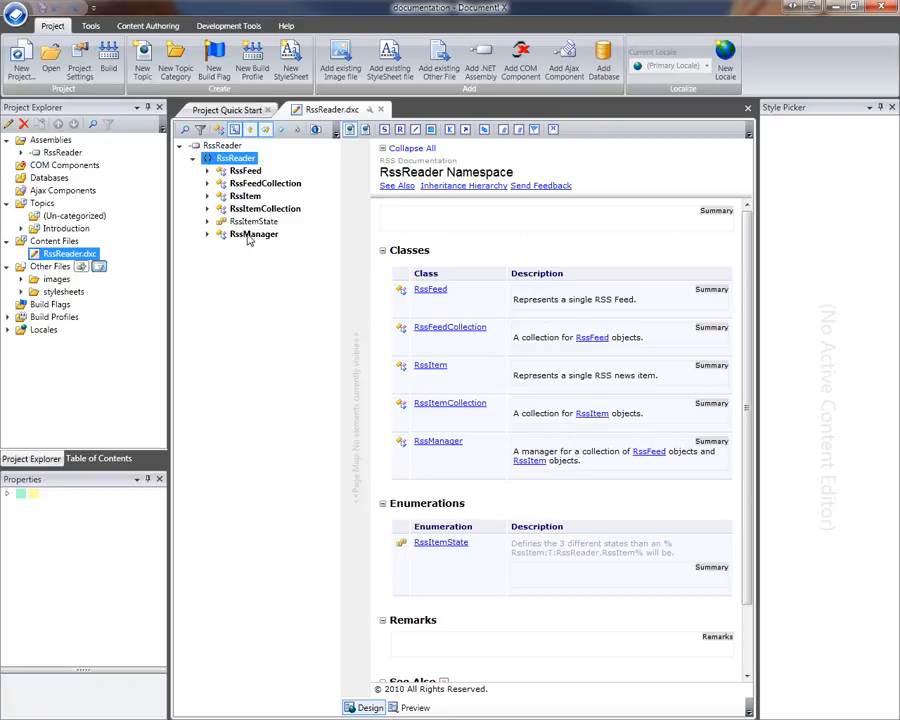
Open the RssItem class topic under RssFeed and add an empty paragraph after its summary sentence
left_click(207, 171)
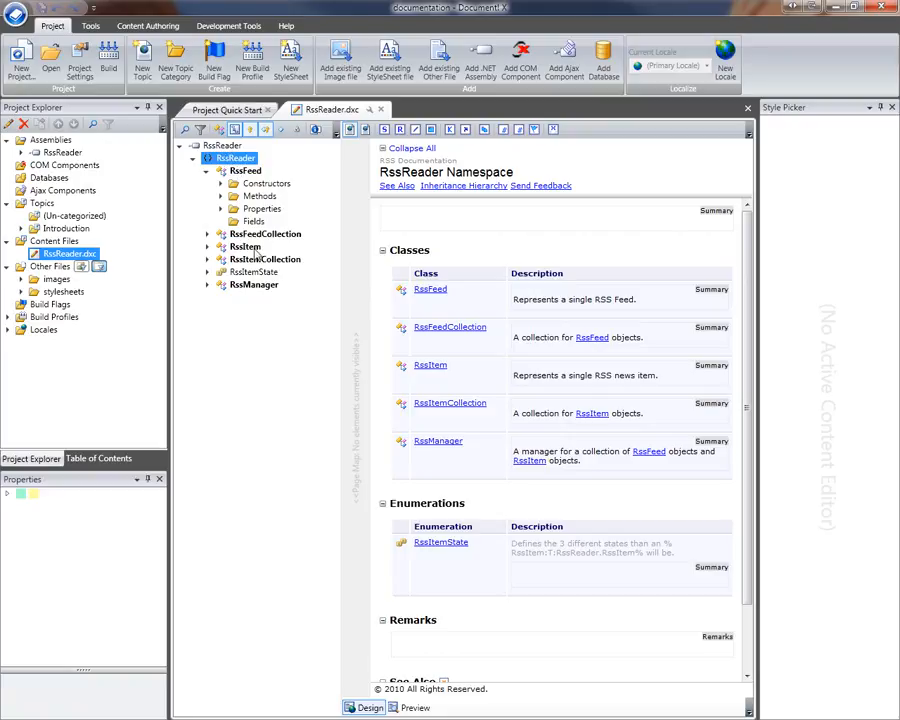
left_click(535, 213)
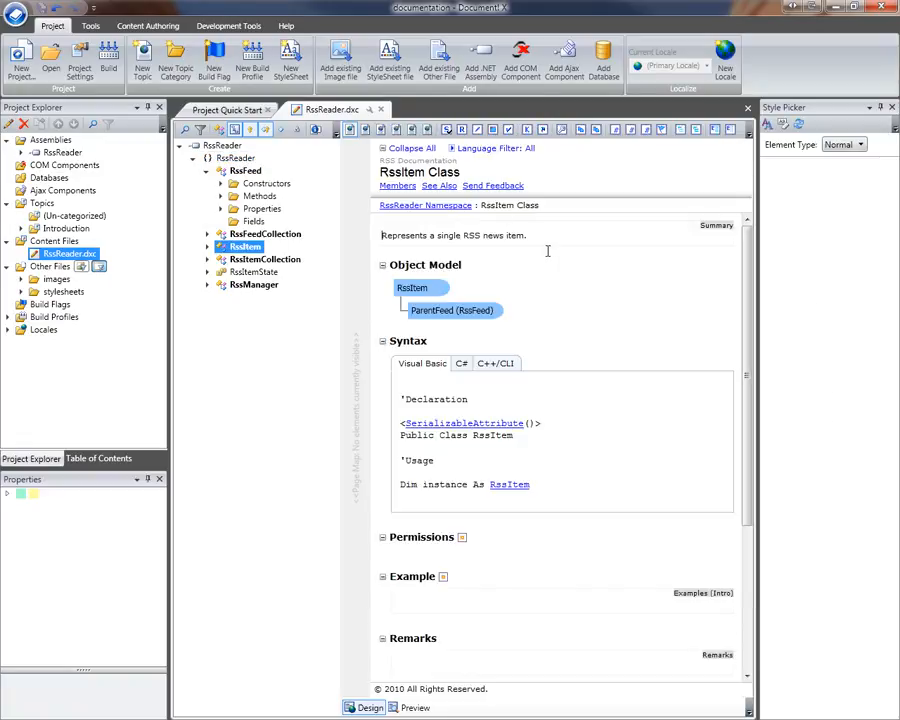
left_click(539, 236)
key("Return")
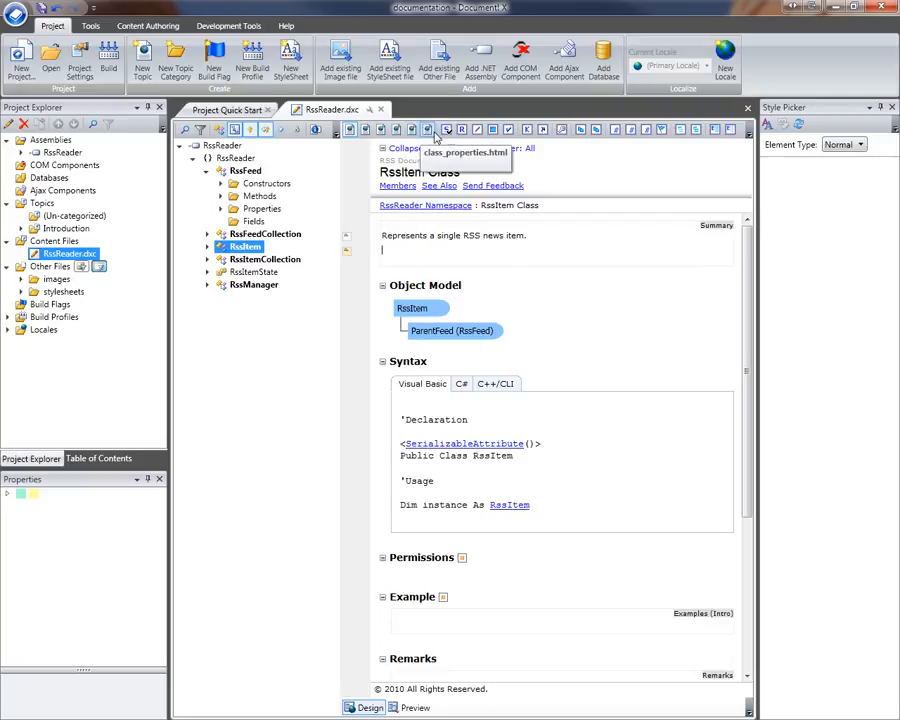
left_click(366, 130)
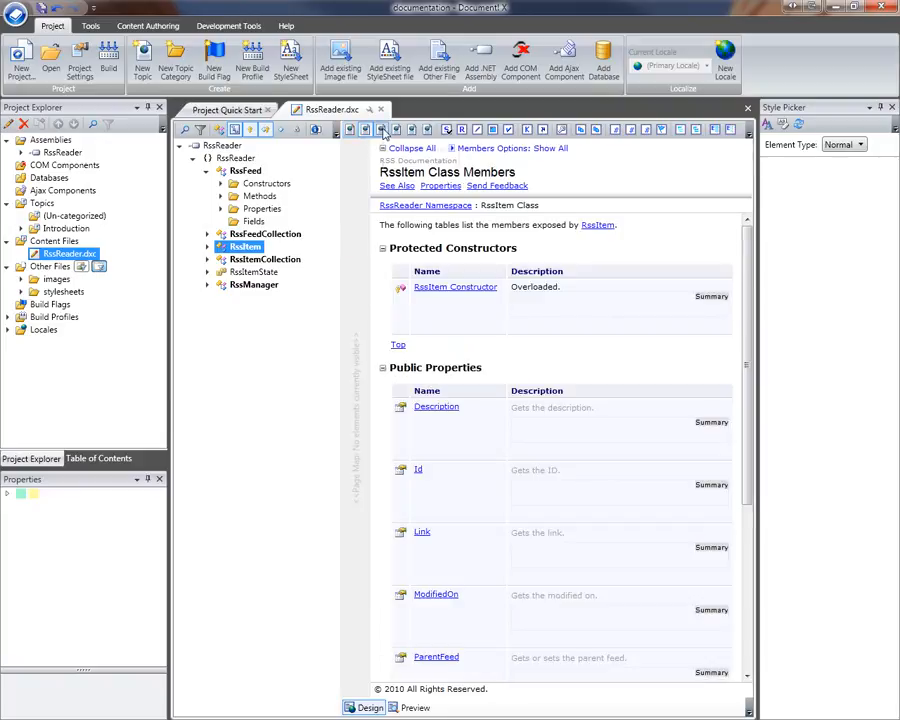
left_click(382, 131)
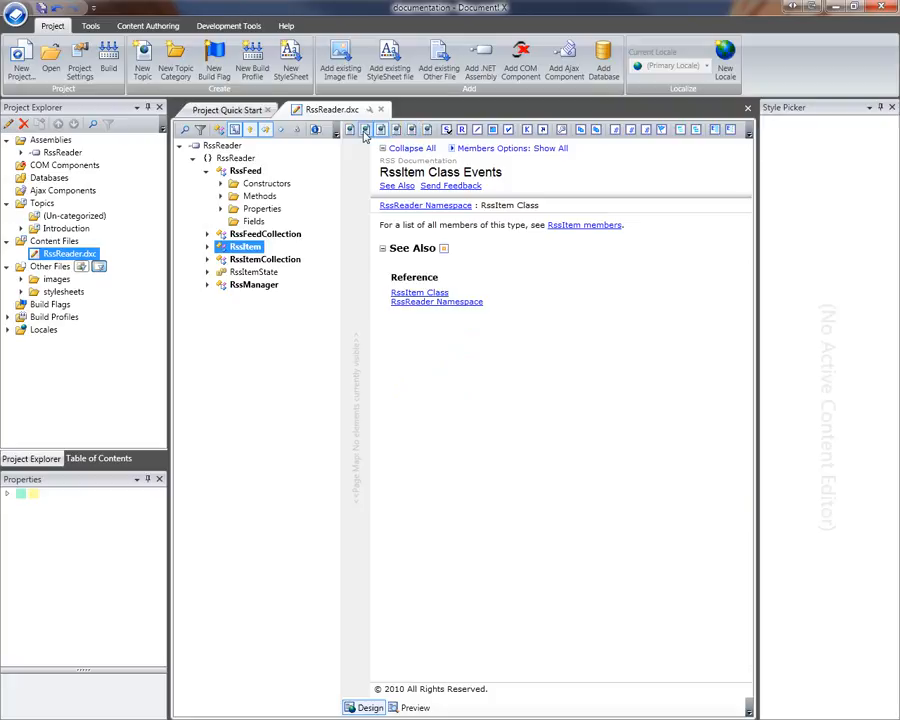
left_click(366, 131)
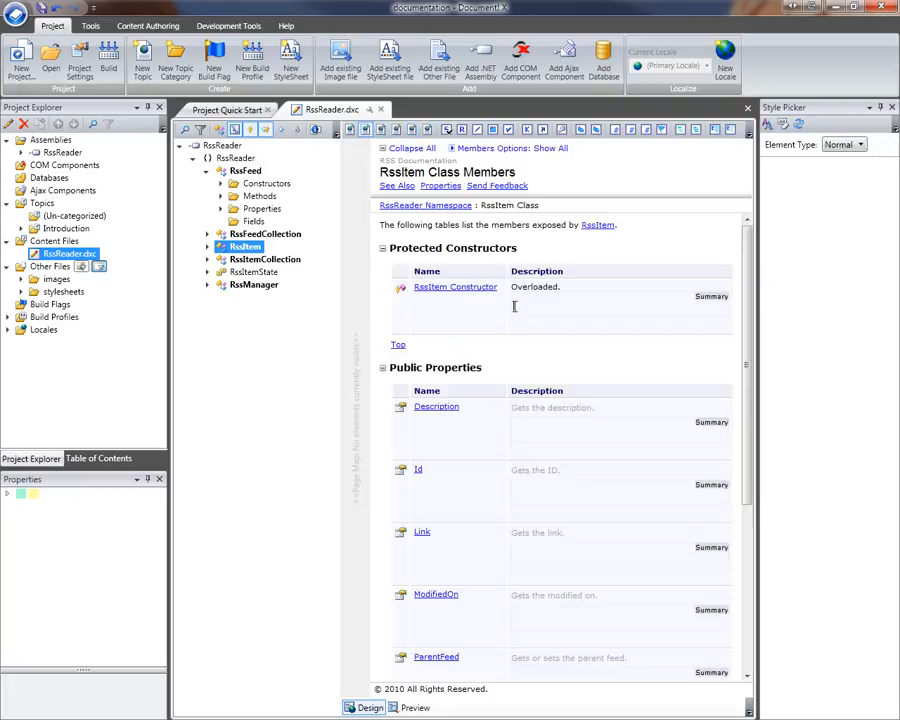
scroll(537, 306, "down", 3)
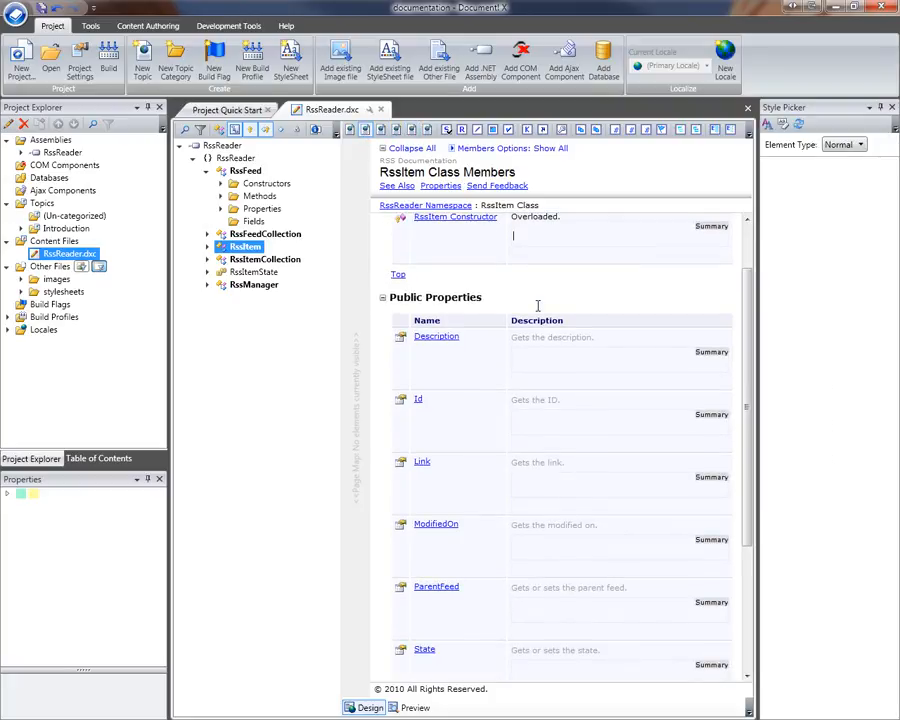
scroll(537, 306, "up", 3)
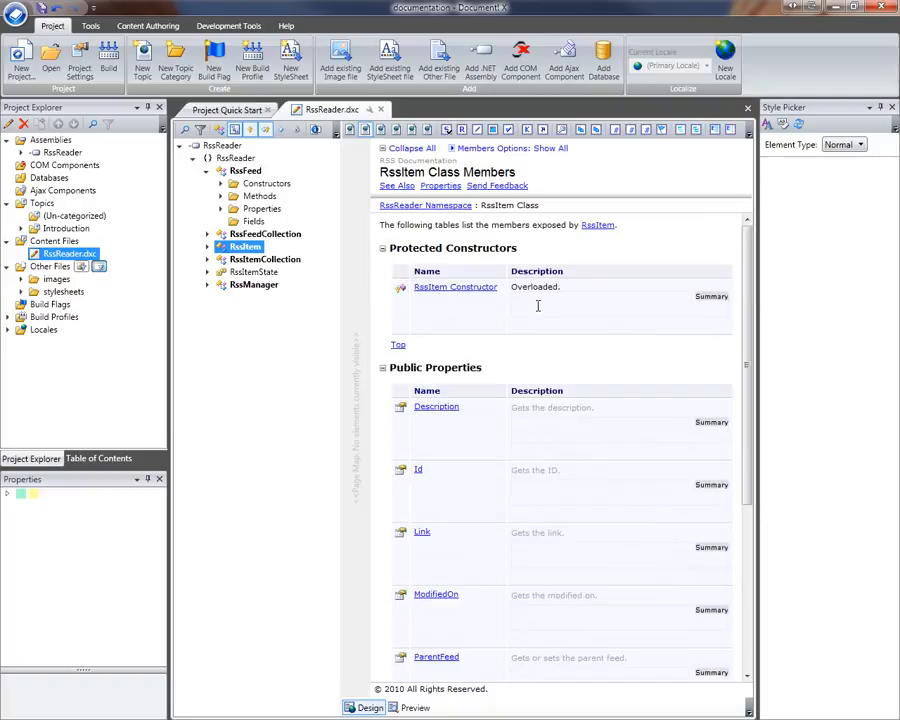
left_click(749, 273)
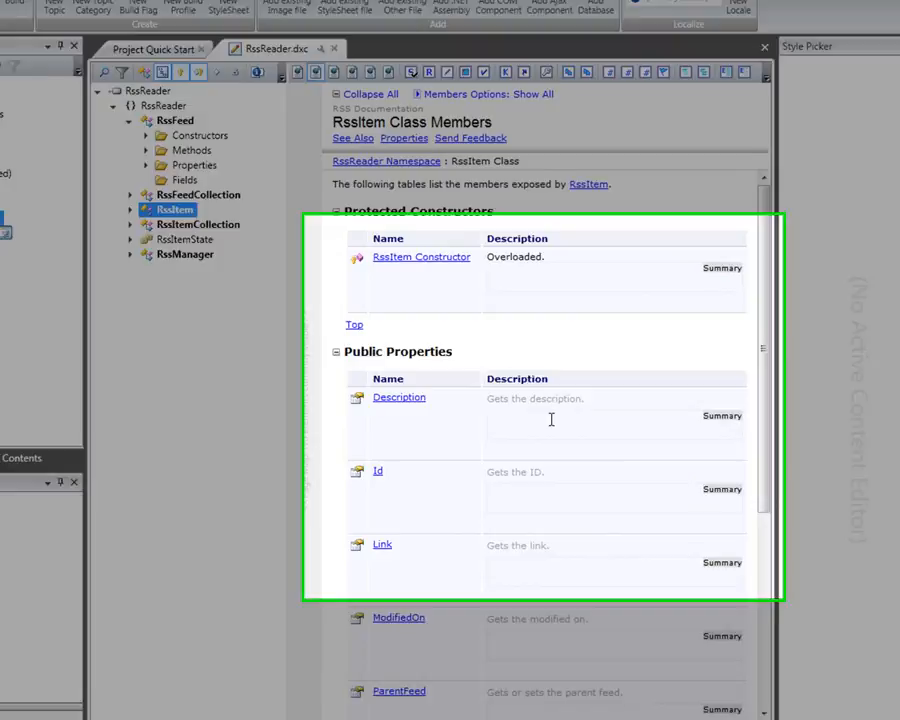
left_click(566, 426)
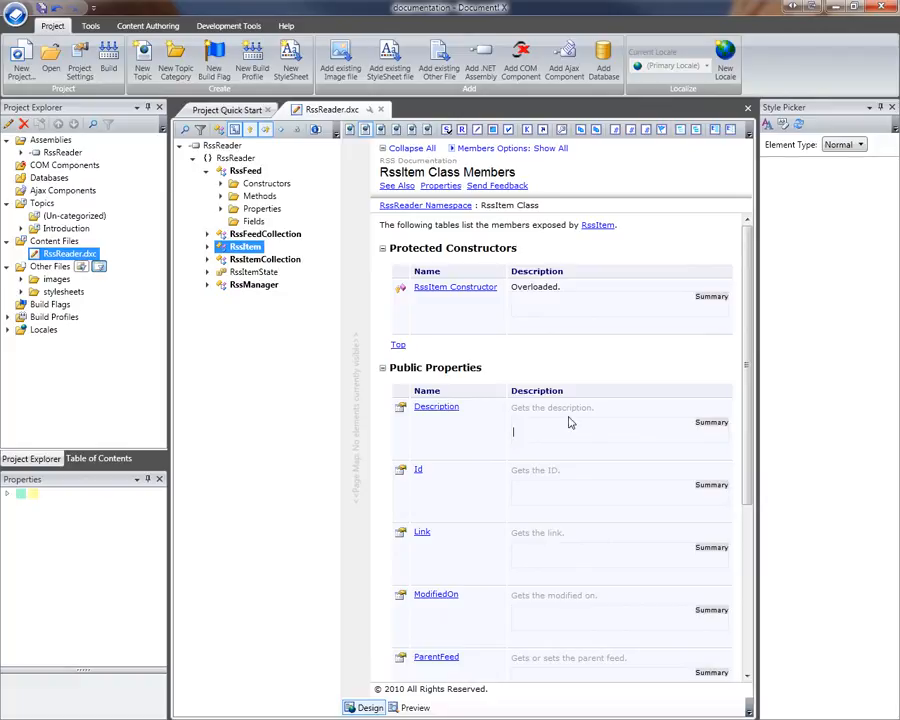
scroll(569, 425, "down", 3)
scroll(567, 414, "up", 1)
scroll(570, 420, "up", 3)
left_click(349, 129)
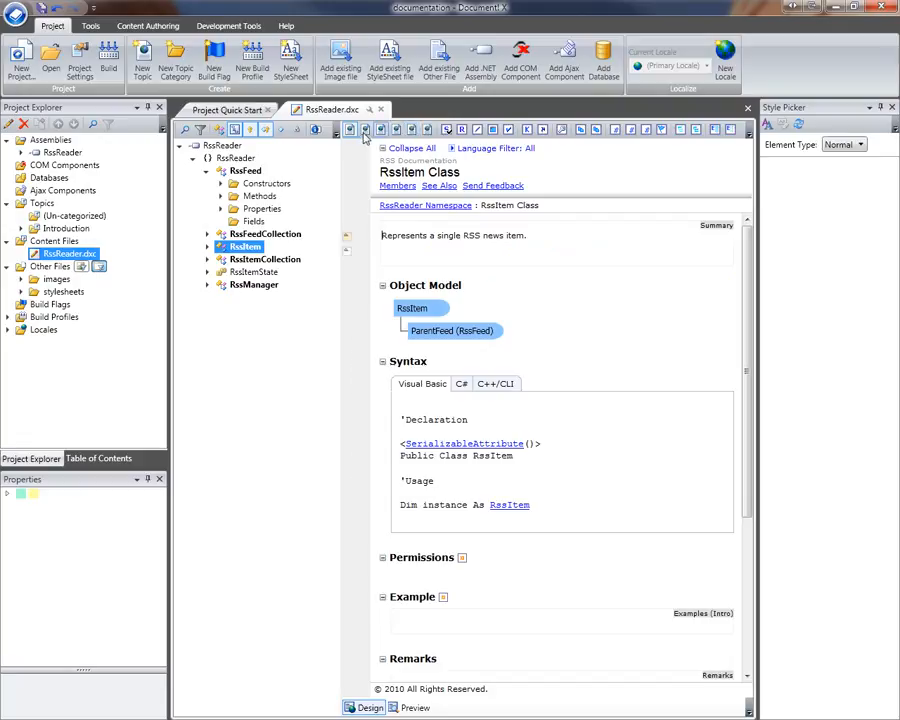
Edit only the RssItem summary, add an empty paragraph, and check the XHTML markup
left_click(447, 129)
key("Return")
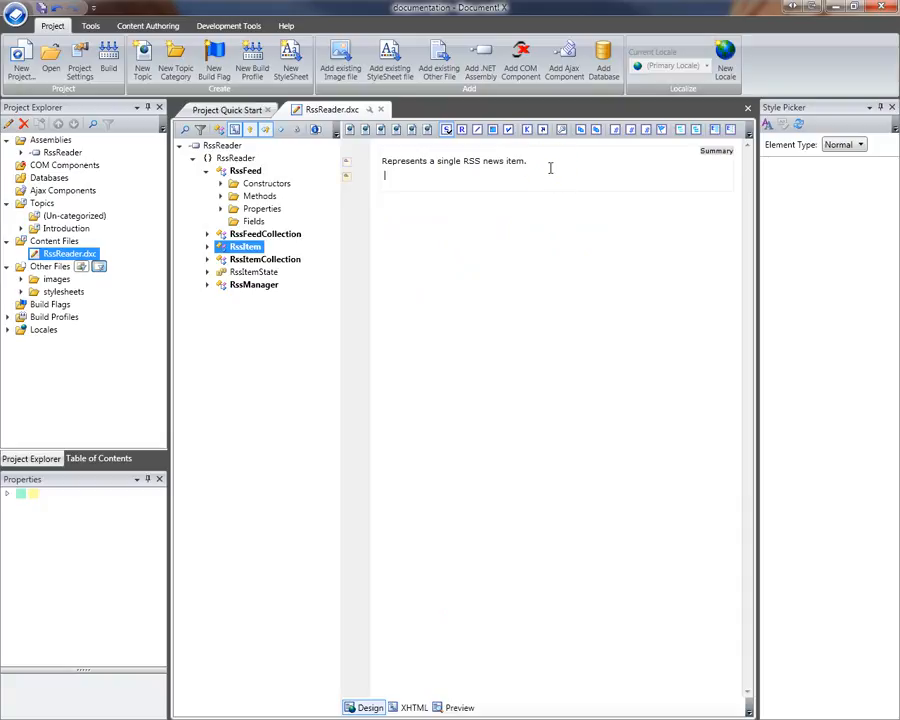
left_click(411, 708)
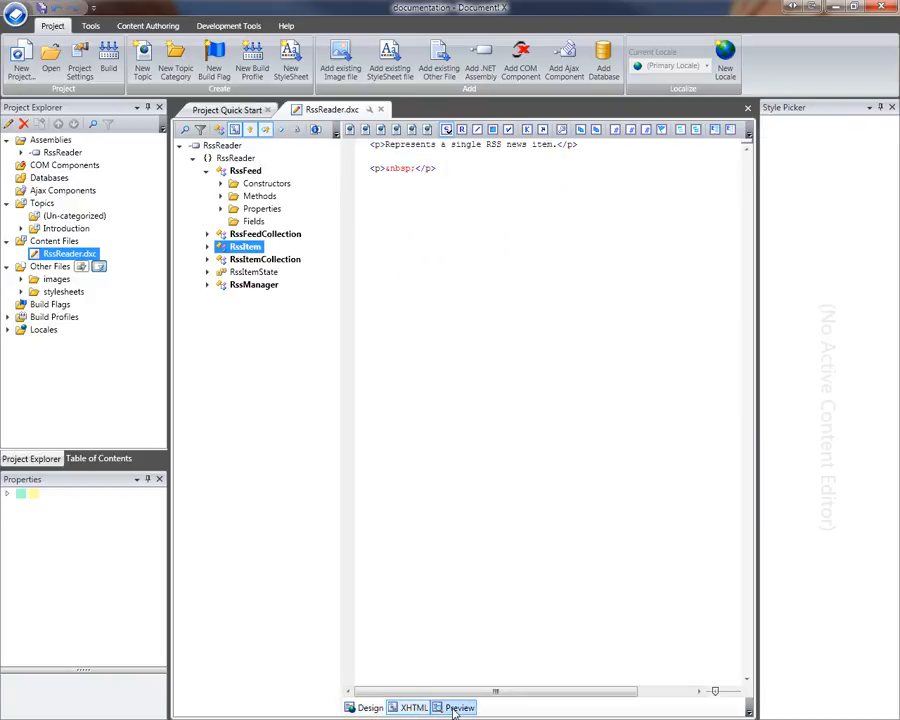
left_click(362, 708)
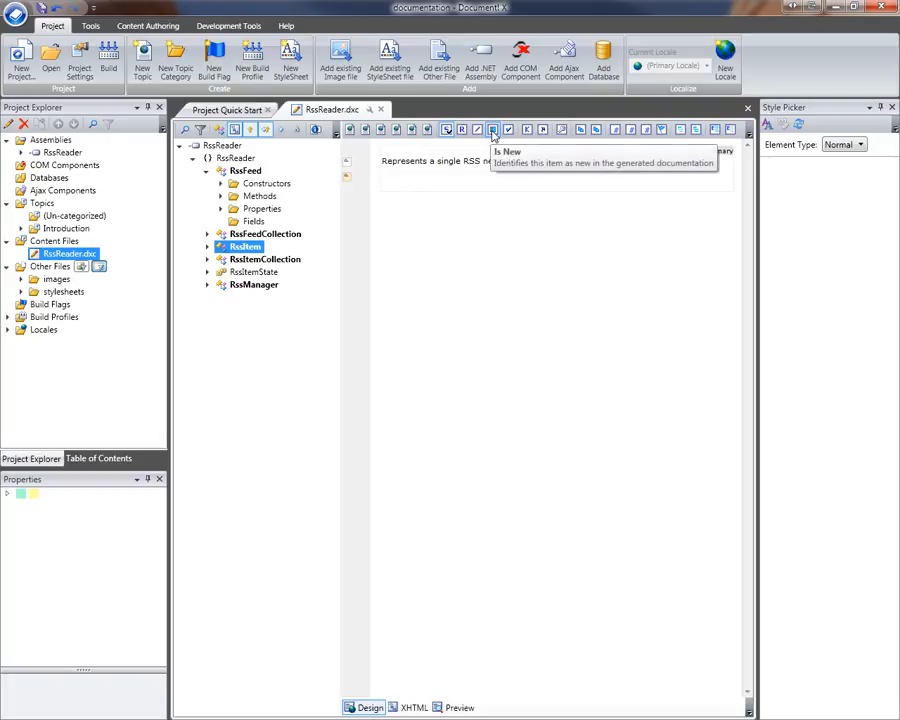
Check RssItem's Is New and Diagram Exclusions settings, then return to the full class page
left_click(493, 131)
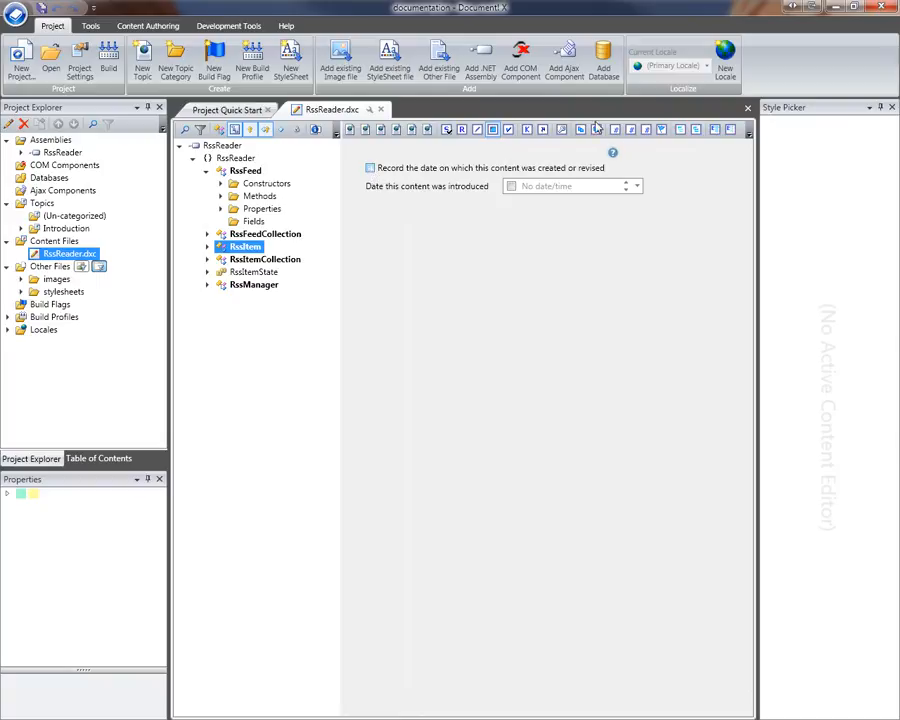
left_click(680, 131)
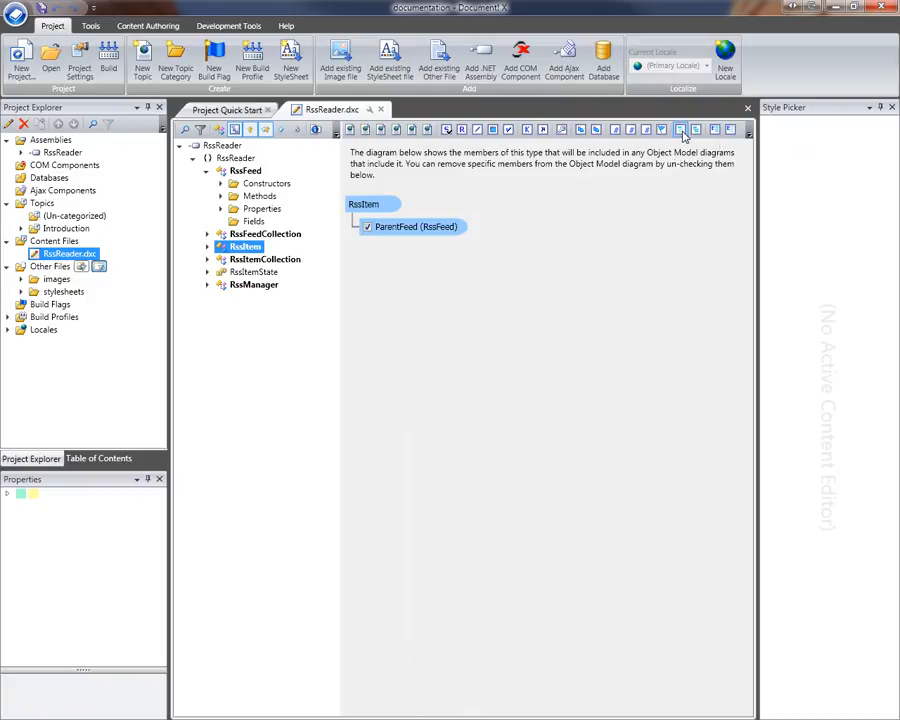
left_click(351, 130)
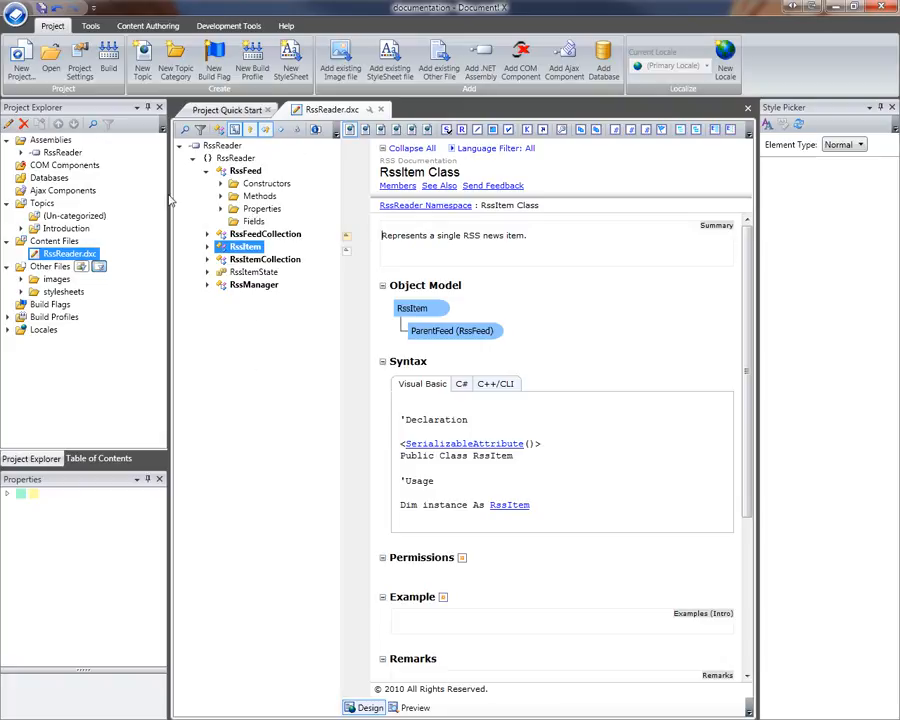
Expand the RssReader assembly and namespace in Project Explorer and re-tick the RssFeed checkbox
left_click(23, 152)
left_click(33, 165)
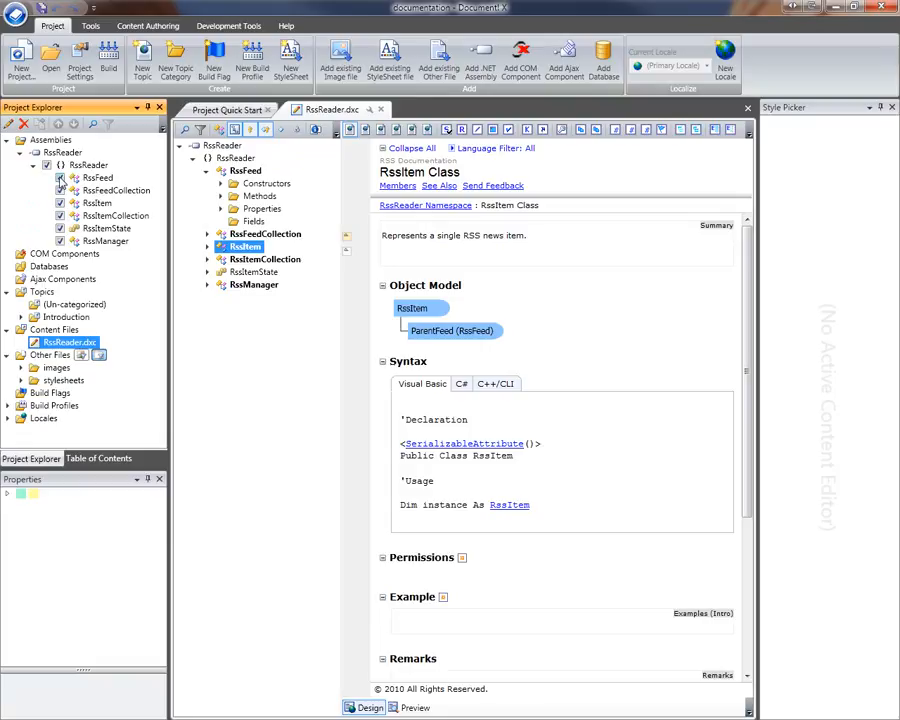
left_click(60, 179)
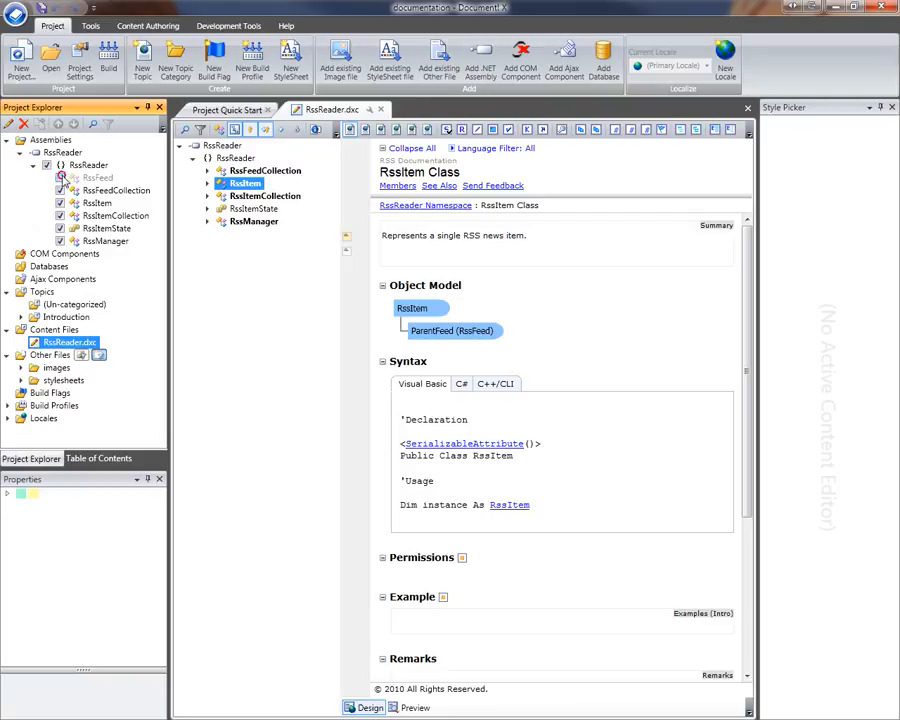
left_click(60, 179)
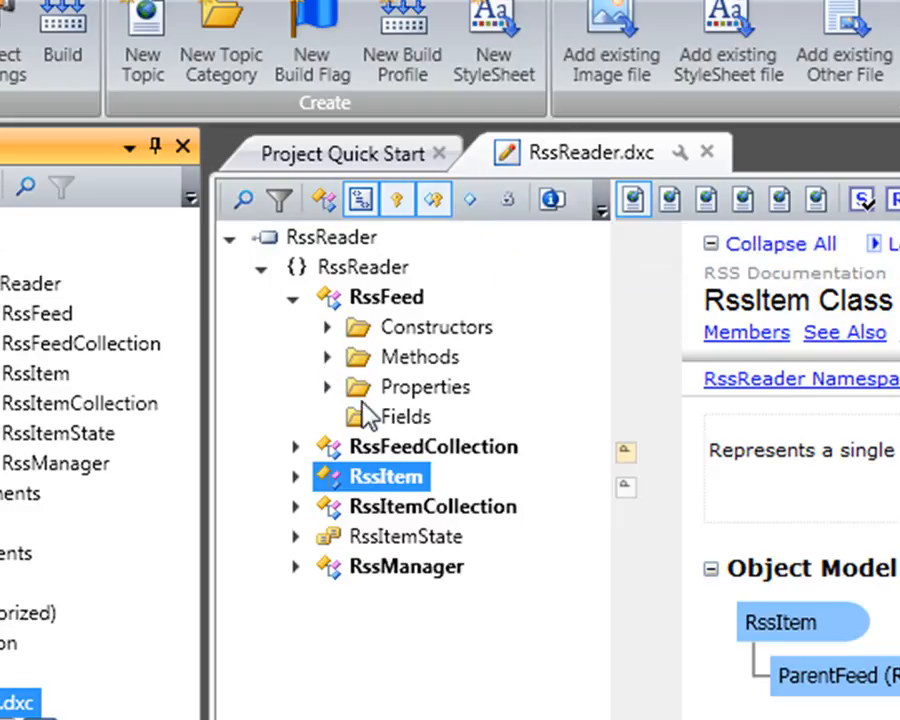
Expand RssFeed's Fields folder to list _Description, _ModifiedOn, _Name, _RssItems and _Url
left_click(503, 200)
left_click(326, 414)
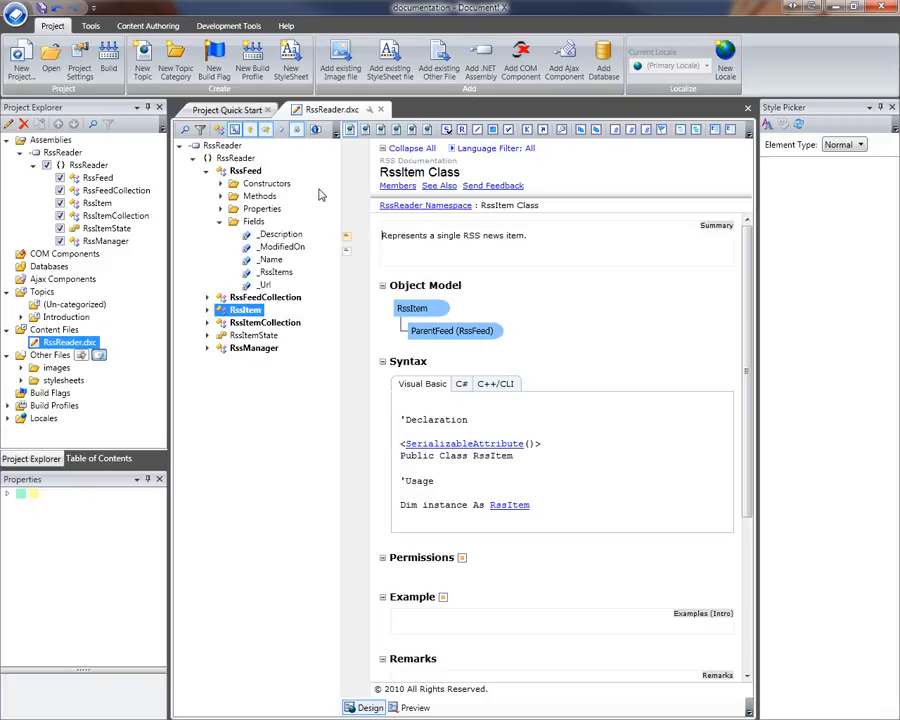
left_click(184, 130)
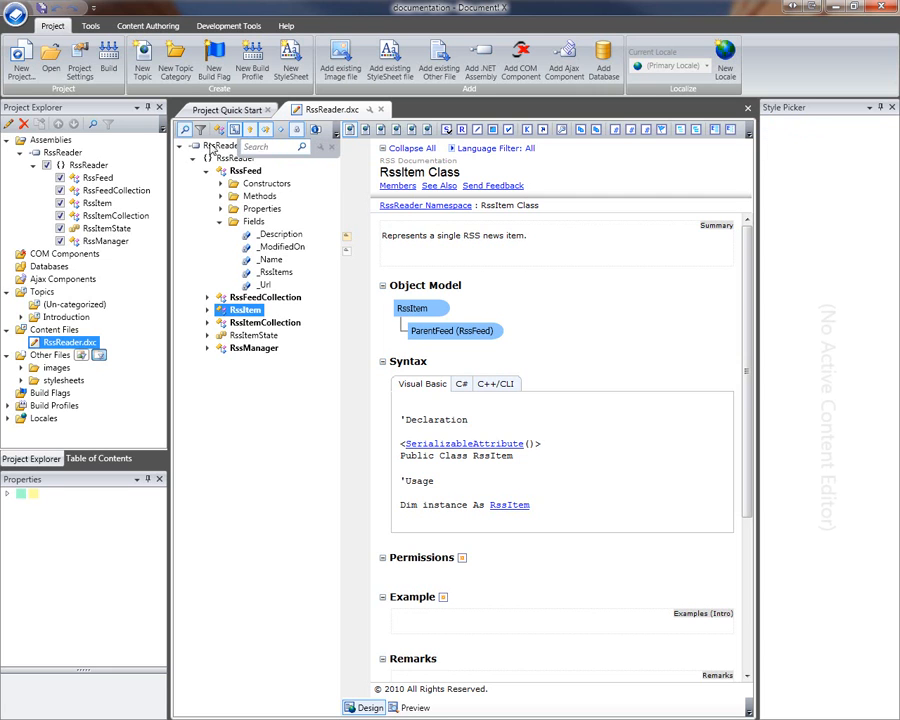
left_click(186, 208)
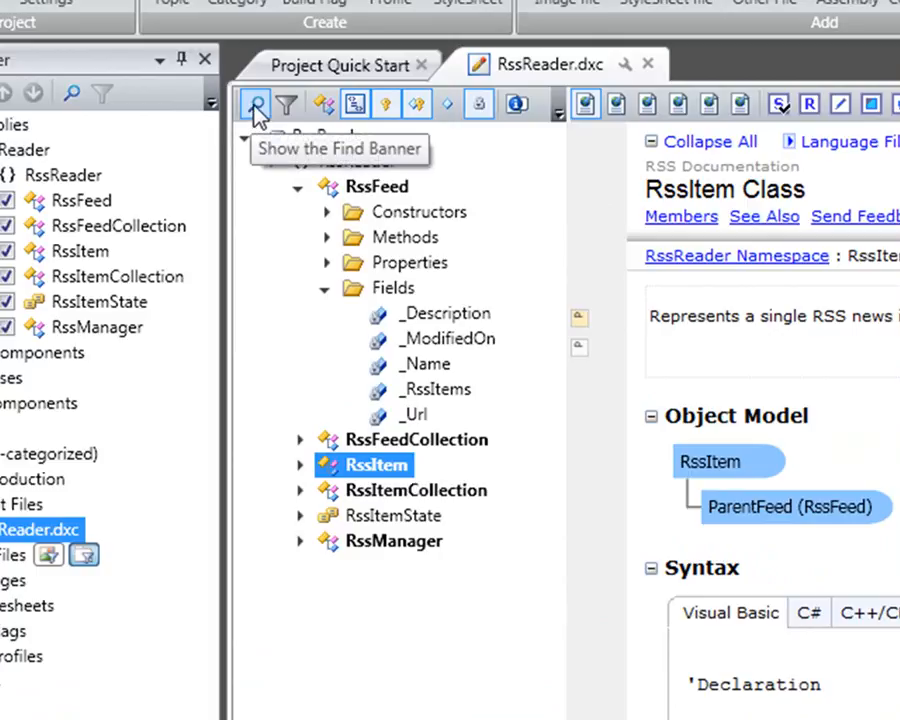
Search the topic tree for 'Feed', stepping through matches to reach the RssFeedCollection class topic
left_click(256, 106)
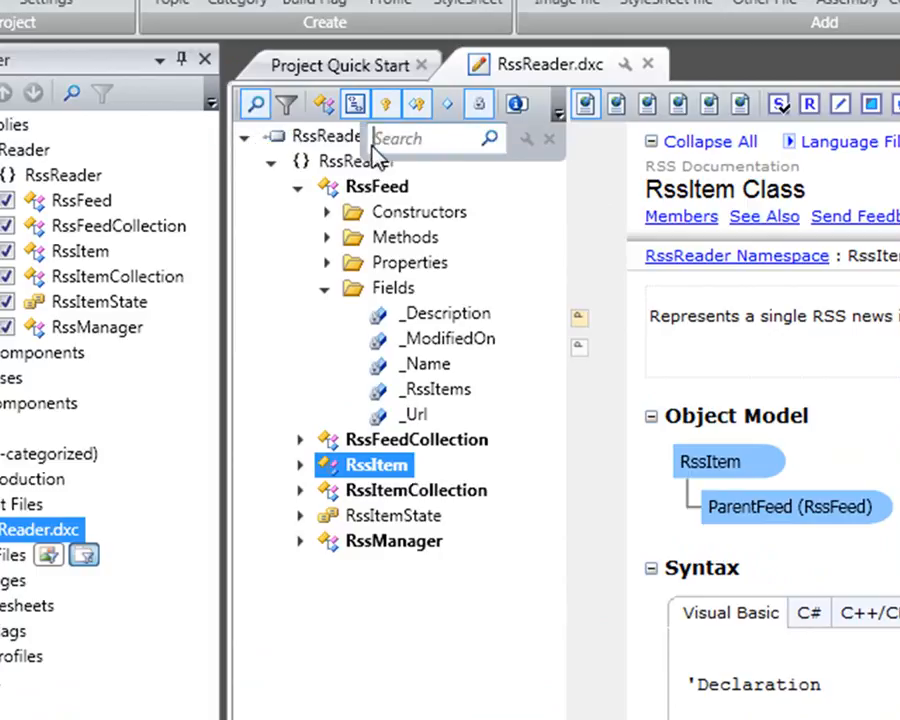
left_click(410, 147)
type("Feed")
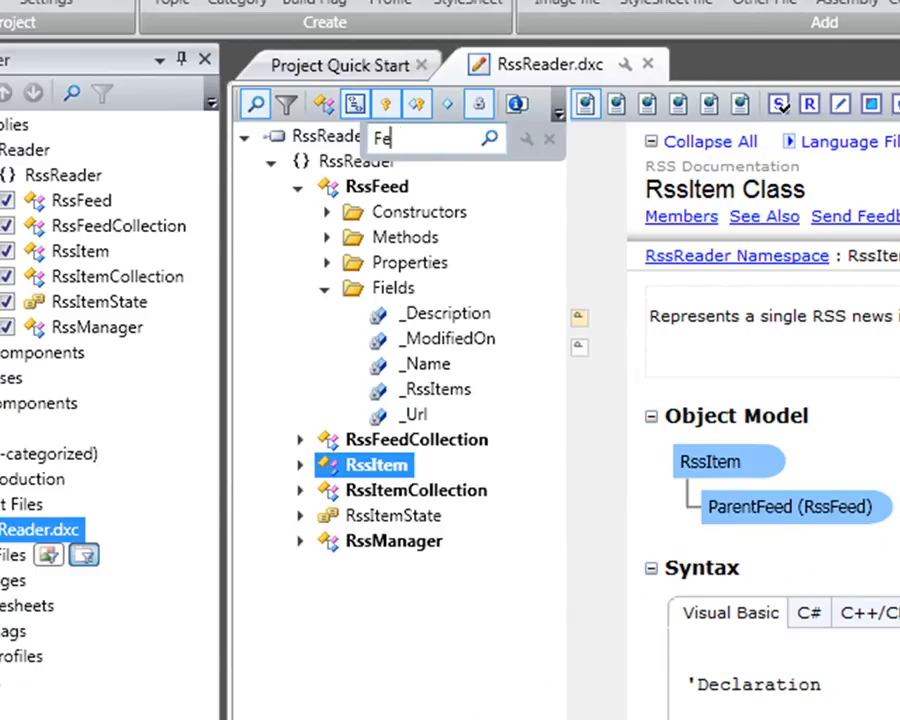
left_click(494, 144)
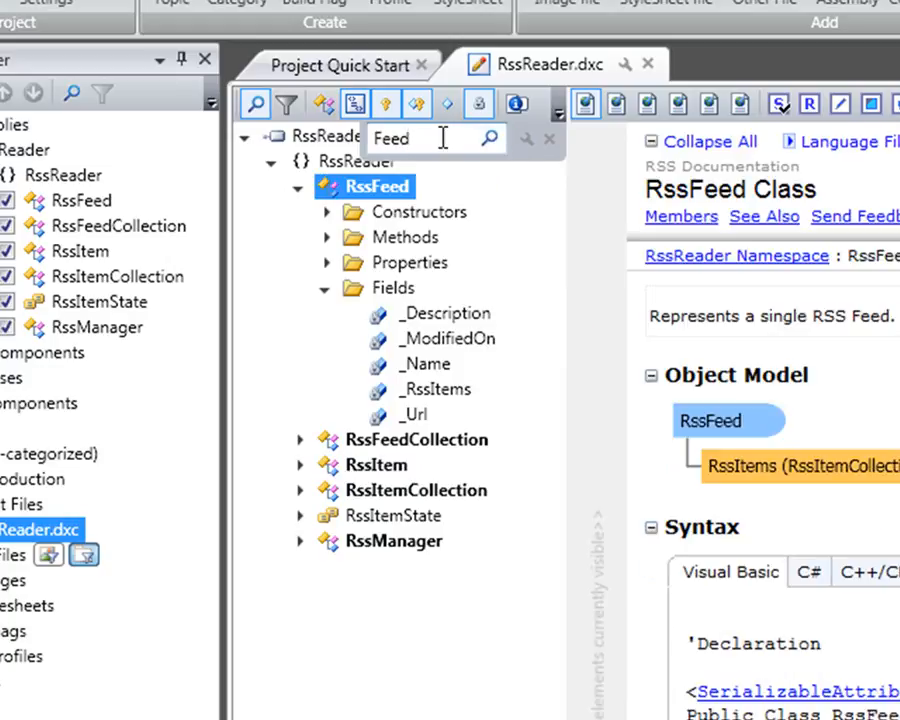
left_click(489, 138)
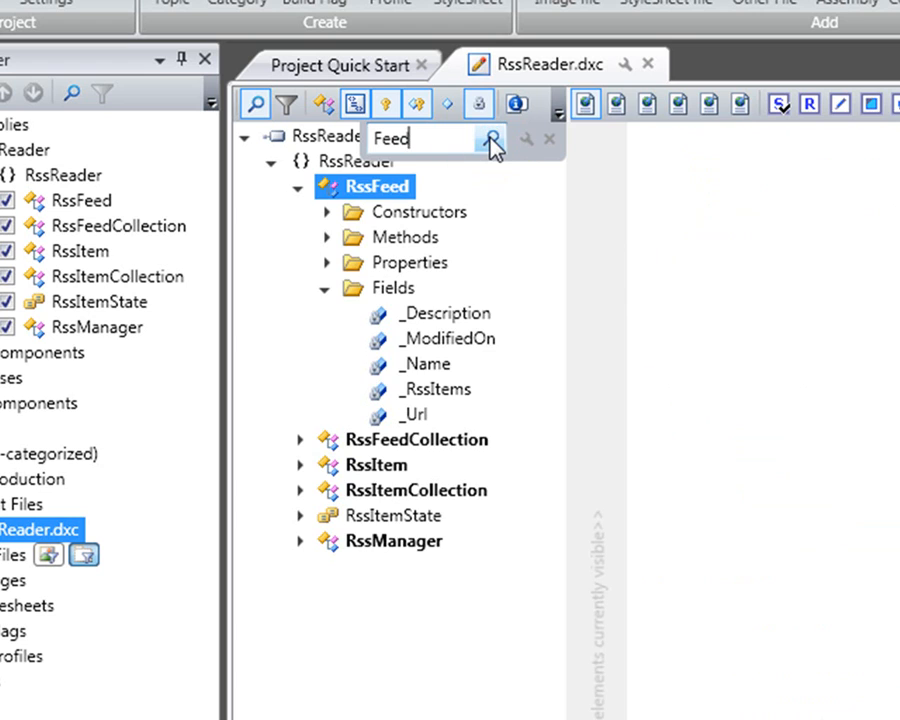
left_click(490, 140)
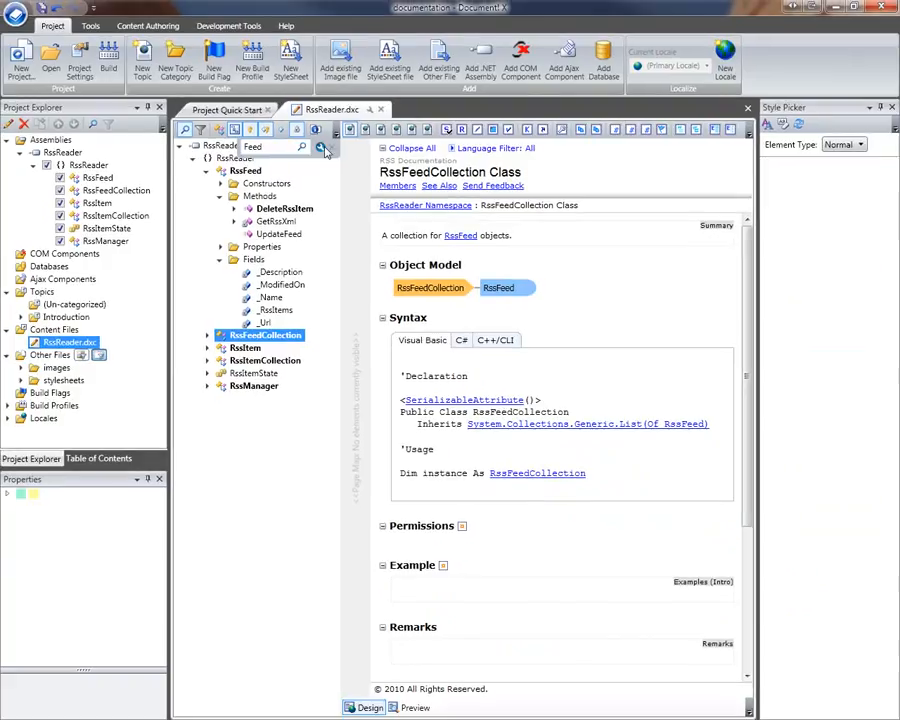
left_click(550, 140)
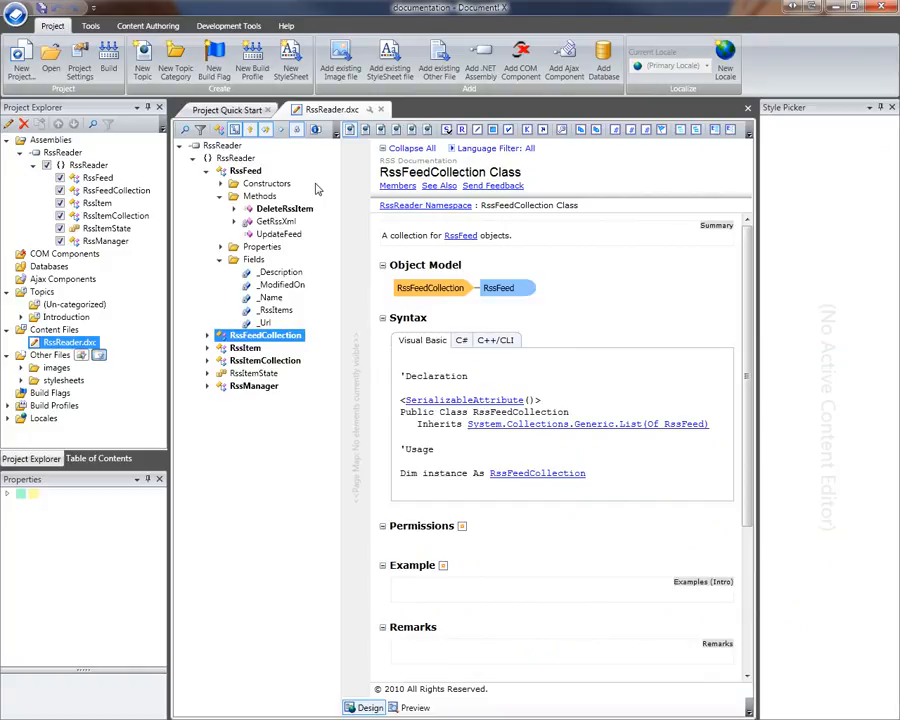
left_click(597, 235)
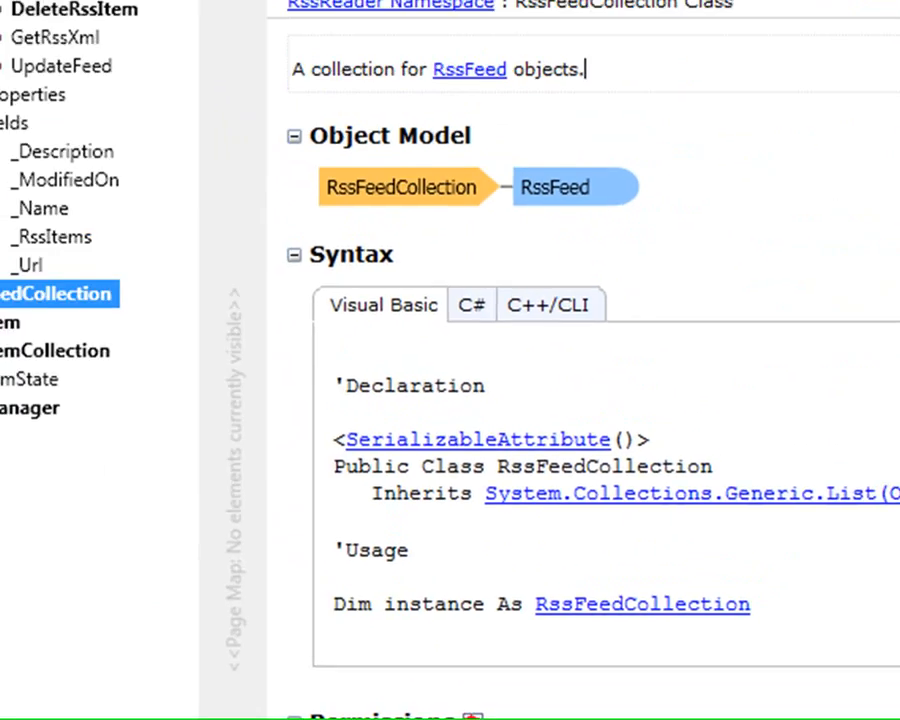
Add a permission entry targeting System.Net.SocketPermission to RssFeedCollection's Permissions section
left_click(462, 517)
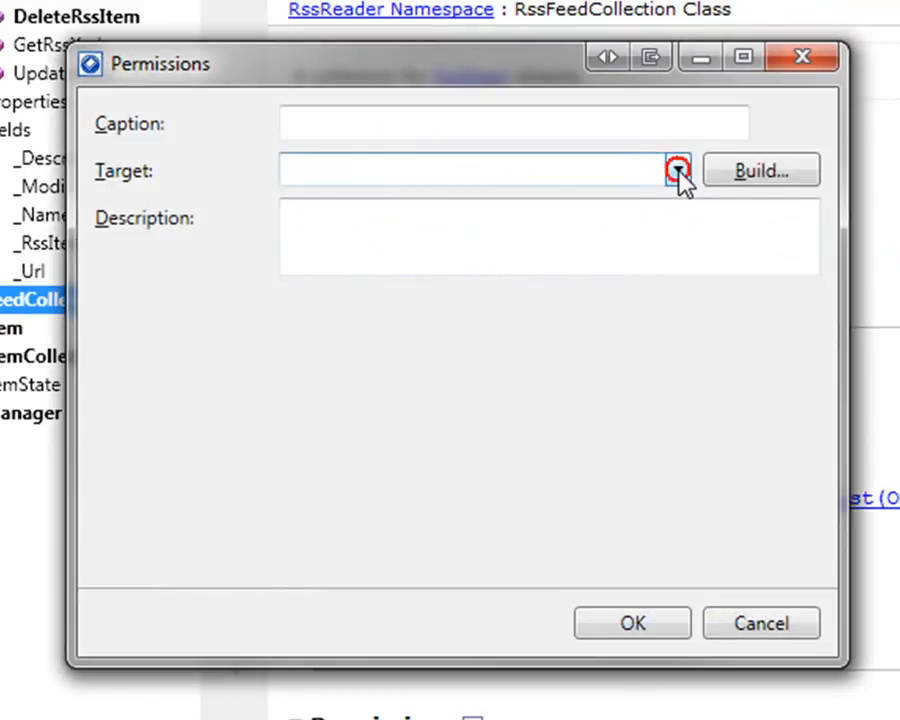
left_click(679, 172)
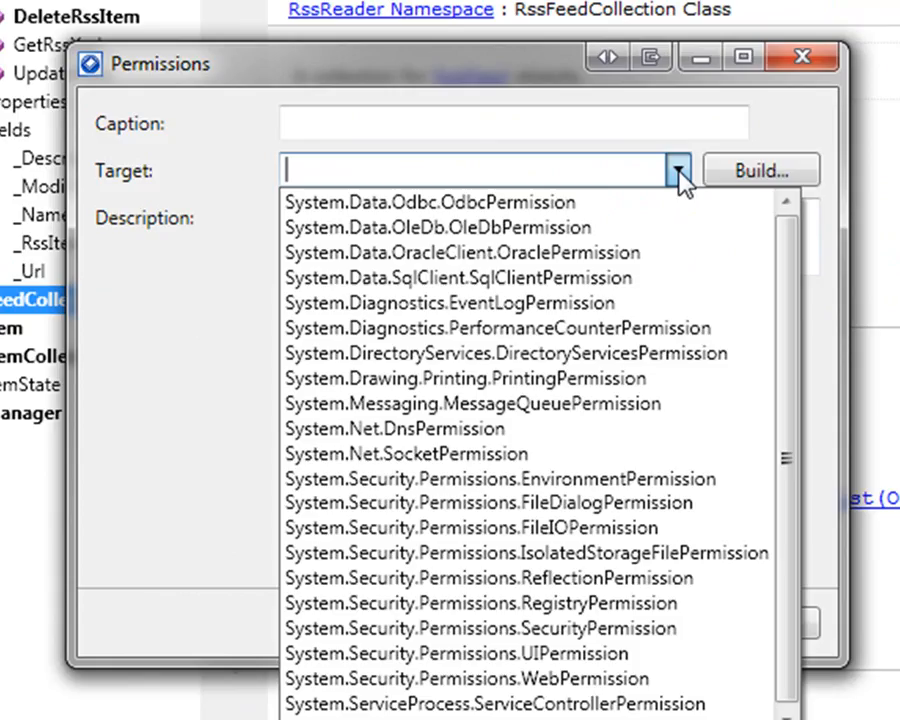
left_click(490, 454)
left_click(583, 173)
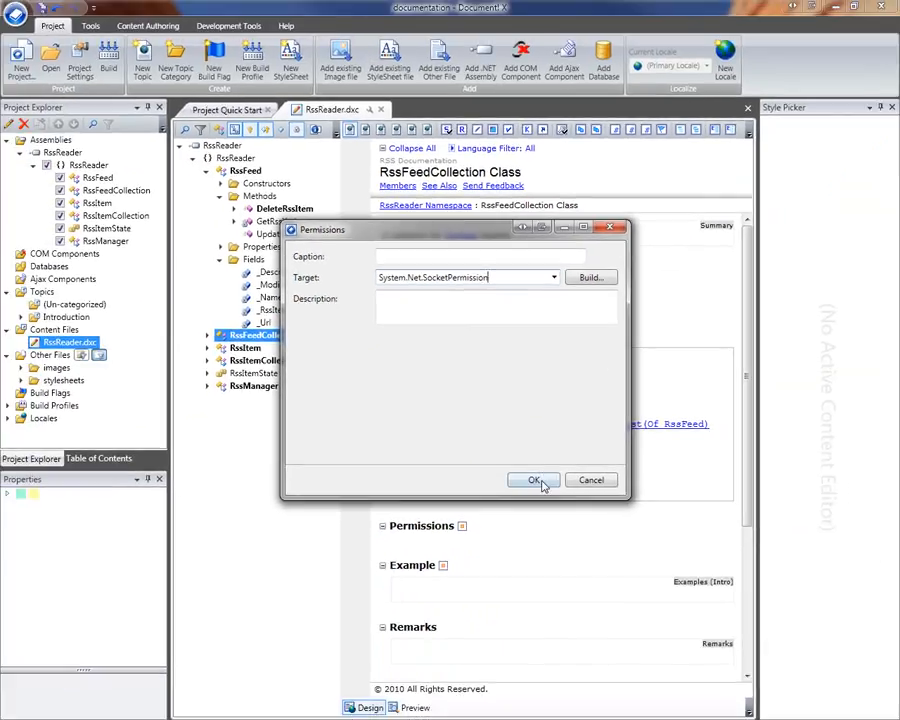
left_click(627, 615)
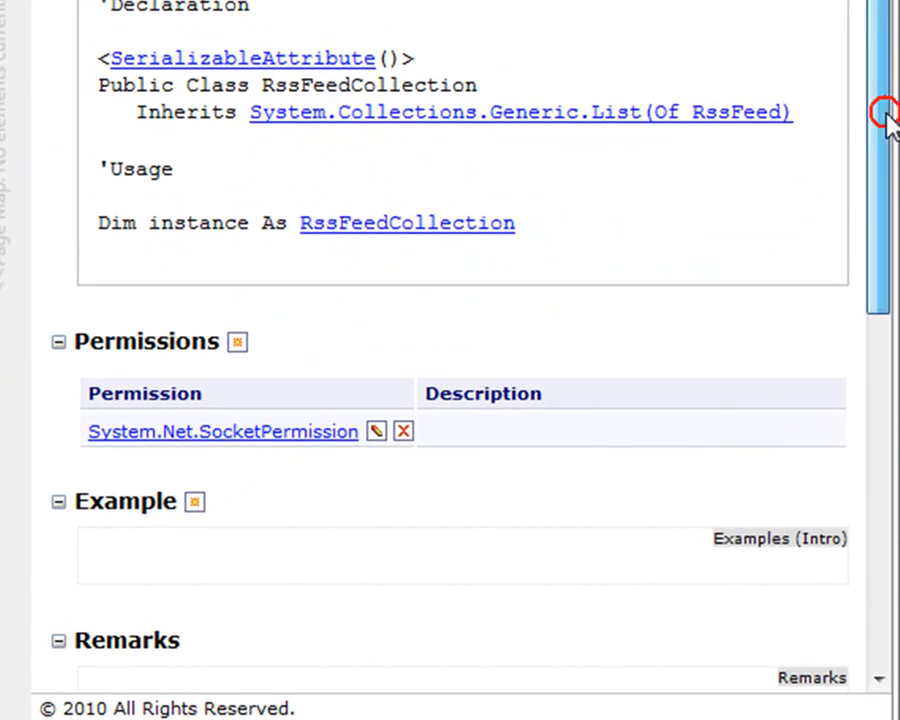
left_click_drag(842, 186, 842, 350)
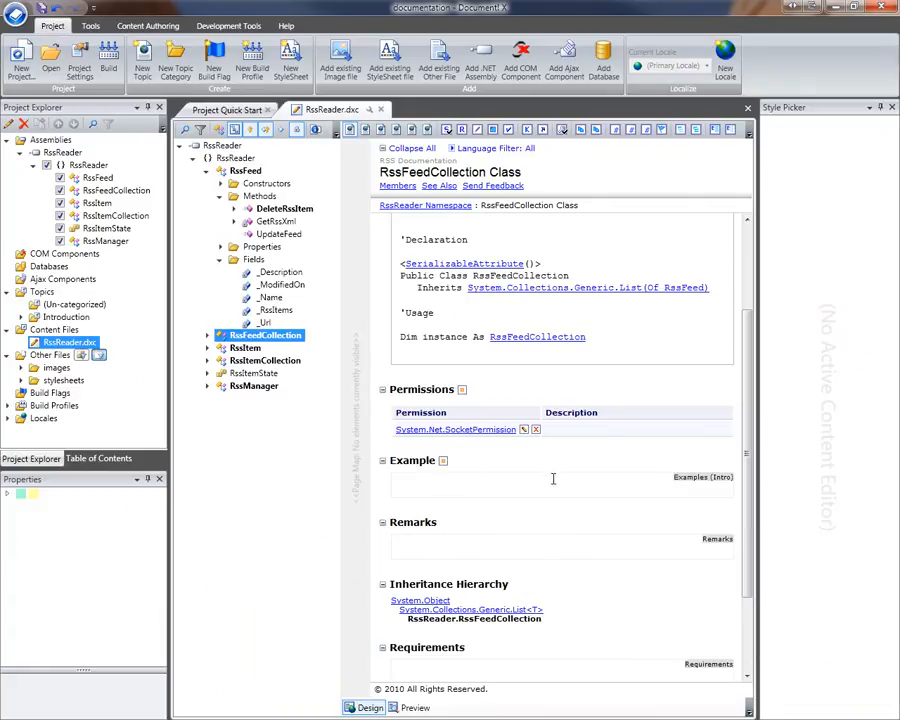
scroll(530, 400, "down", 2)
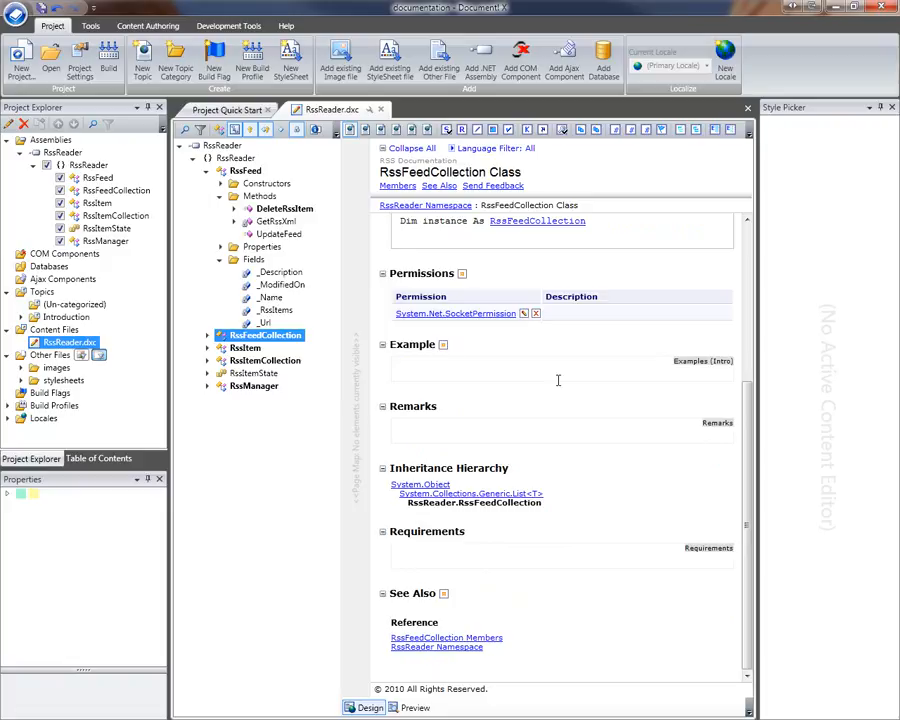
scroll(740, 406, "up", 1)
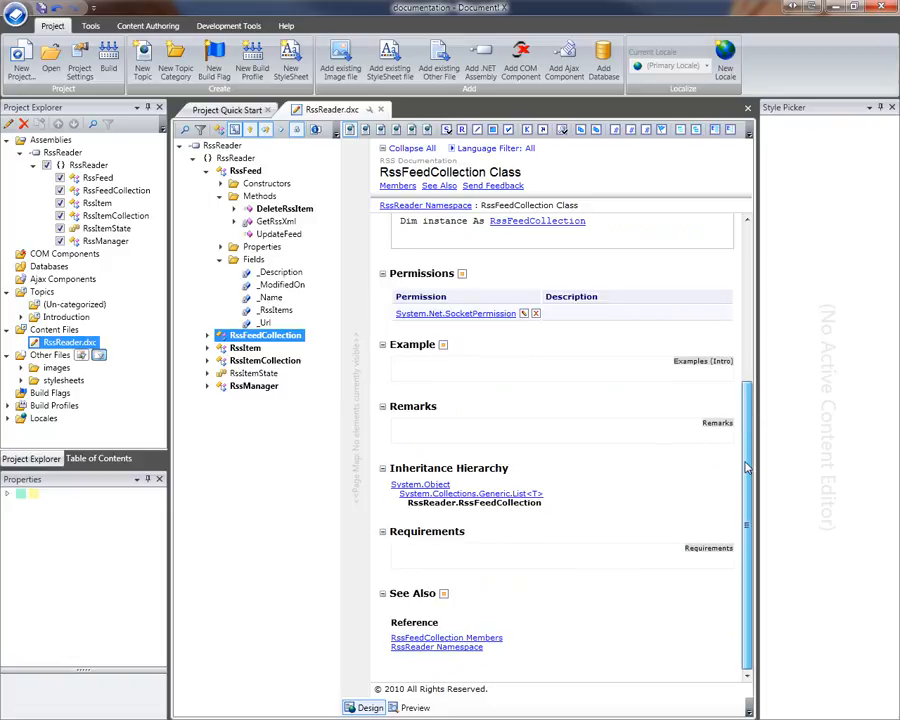
scroll(744, 405, "up", 5)
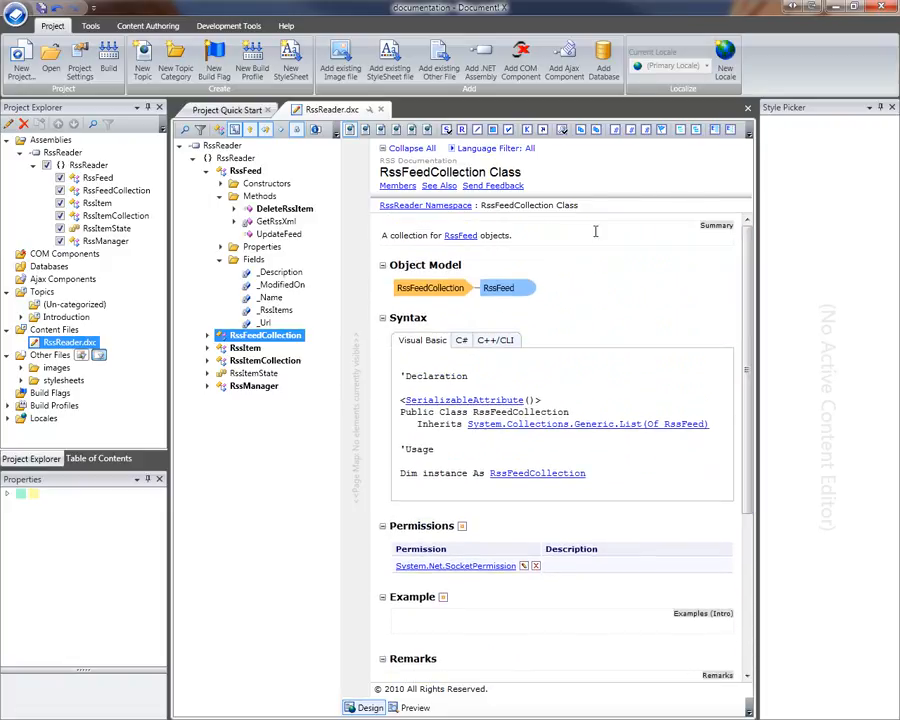
left_click(522, 234)
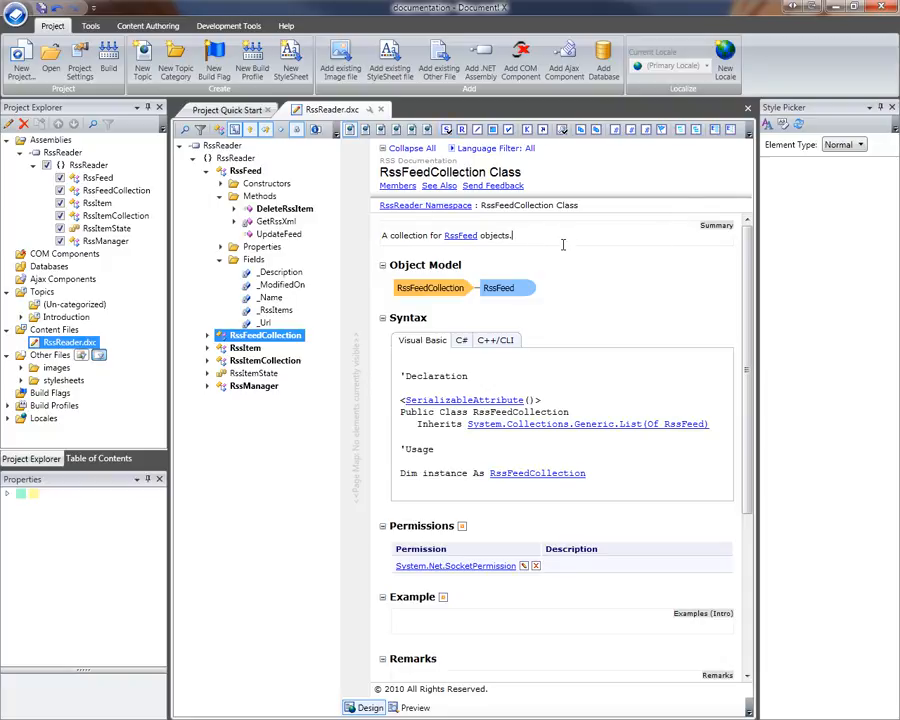
left_click(681, 131)
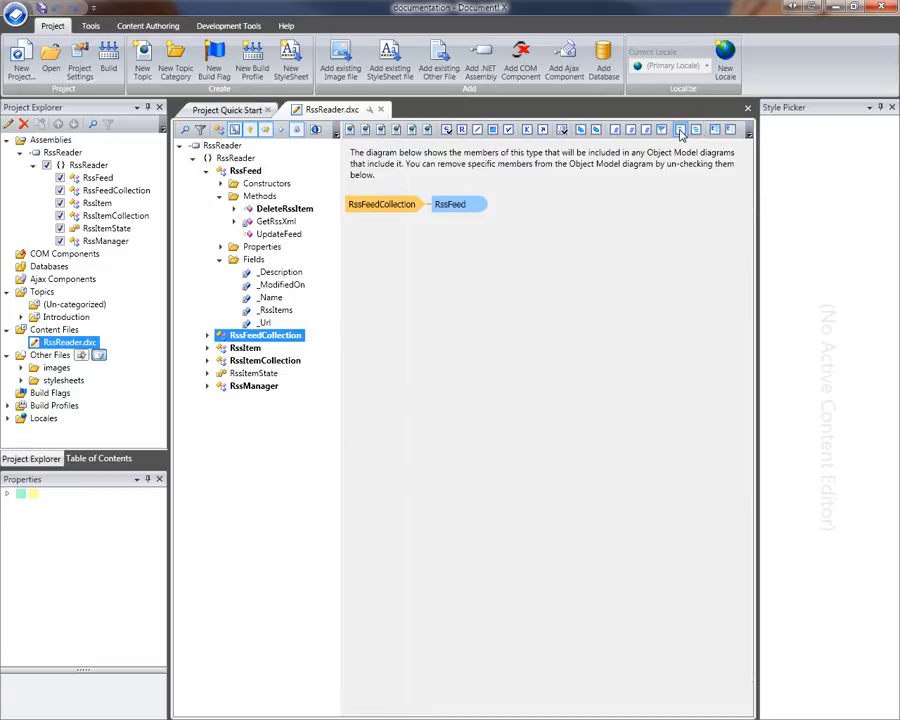
left_click(352, 131)
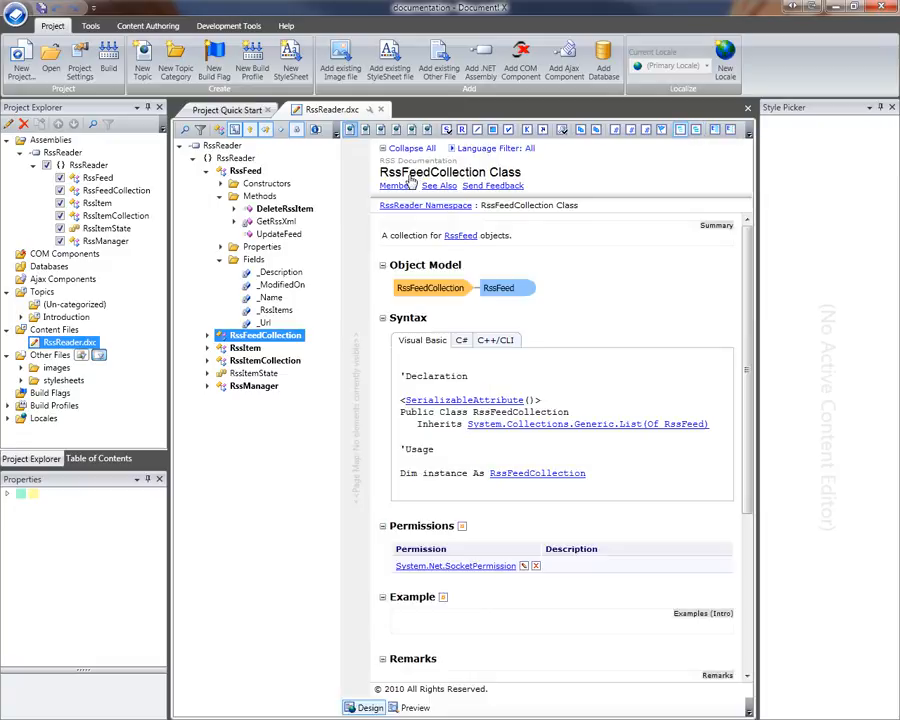